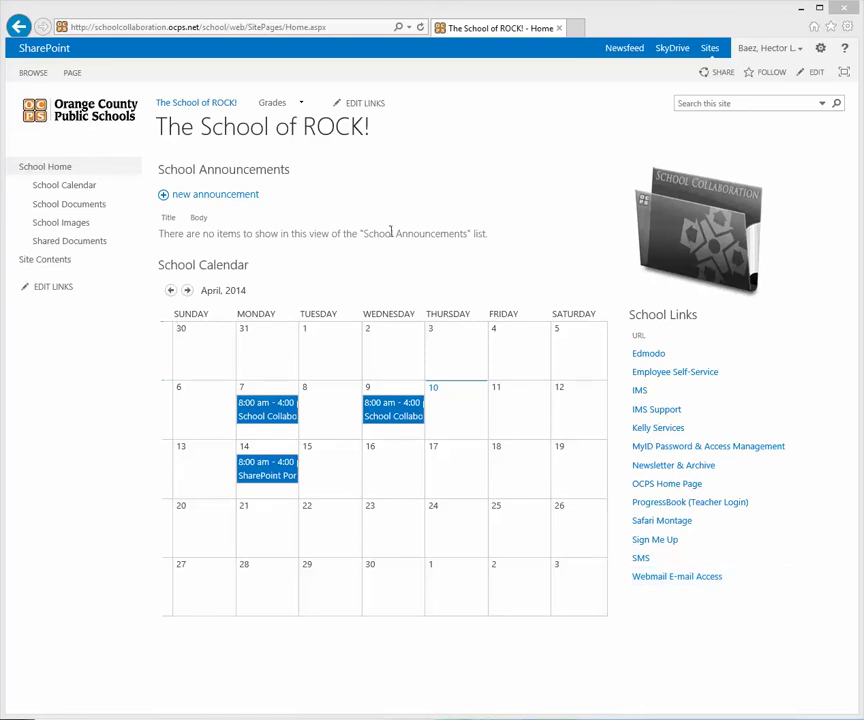
Step: Open the navigation settings of The School of ROCK! site
{"action": "mouse_move", "coordinate": [295, 106]}
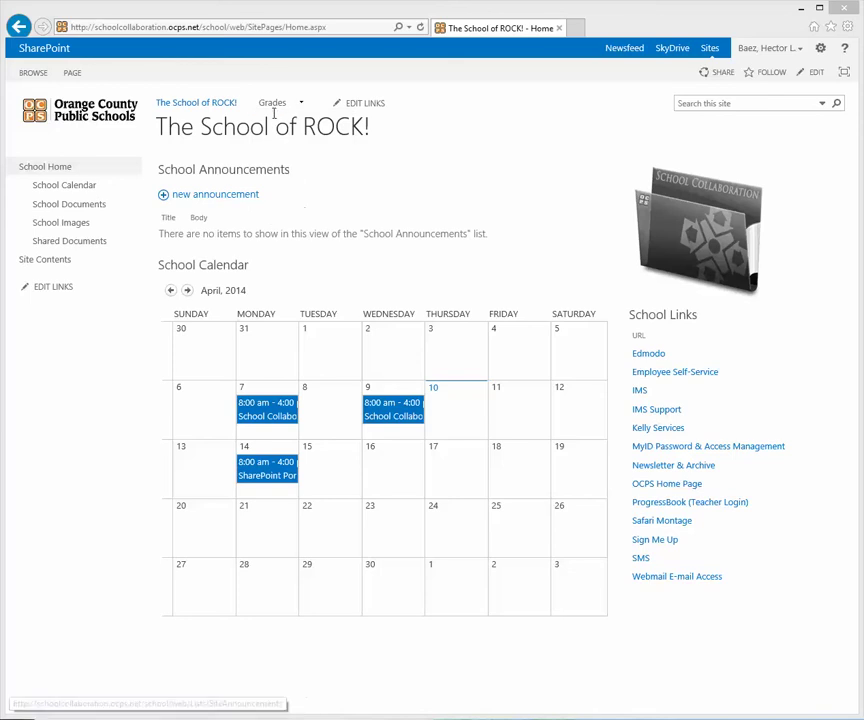
{"action": "mouse_move", "coordinate": [267, 110]}
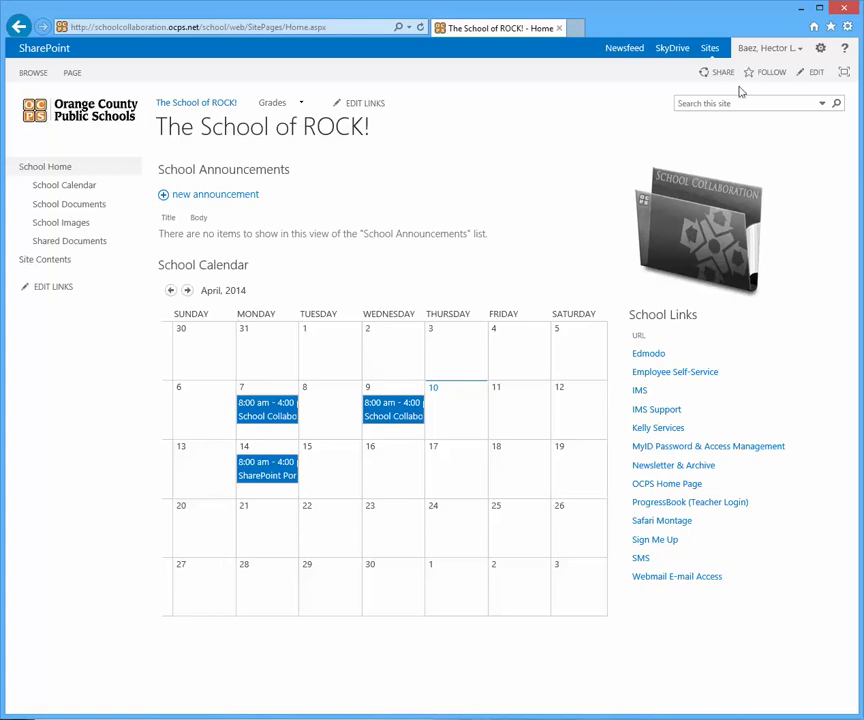
{"action": "left_click", "coordinate": [820, 50]}
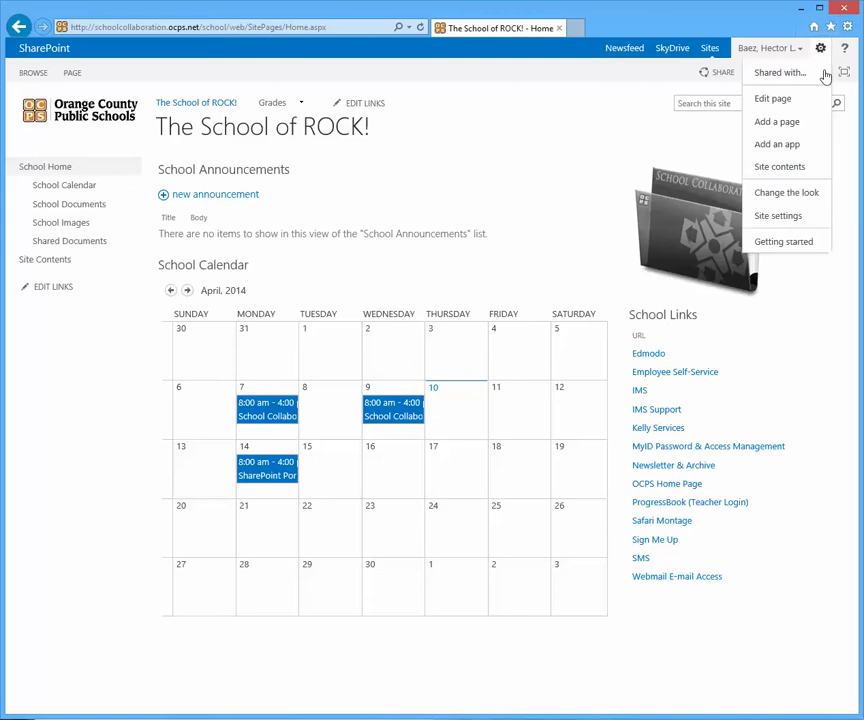
{"action": "left_click", "coordinate": [778, 216]}
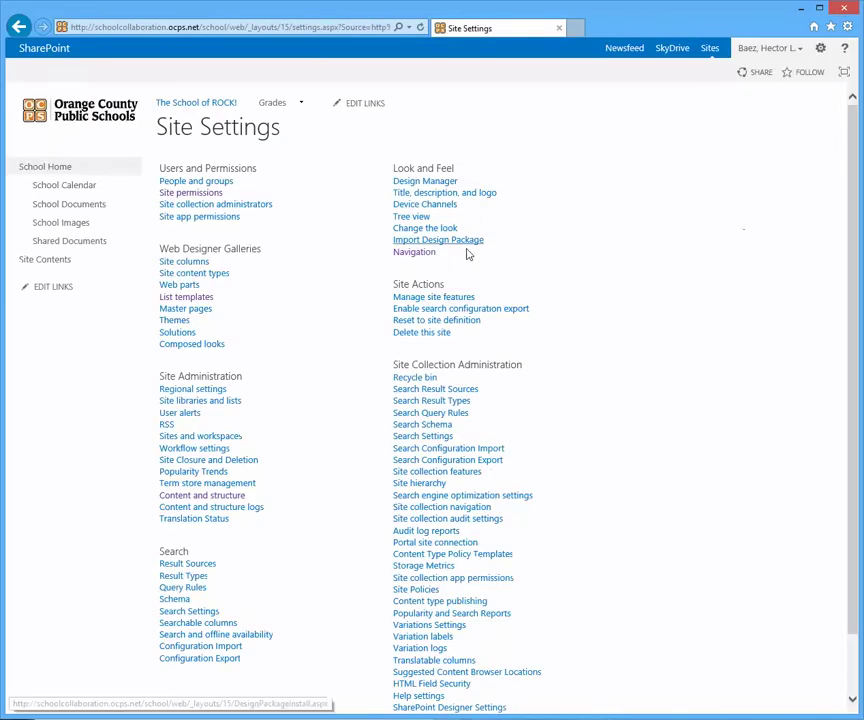
{"action": "left_click", "coordinate": [419, 256]}
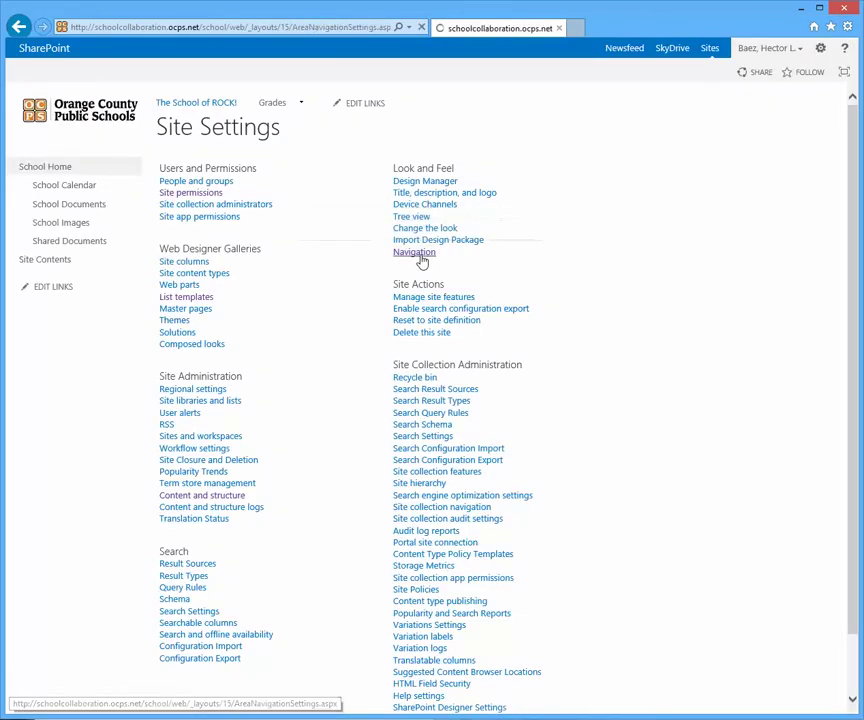
Step: Add a heading titled "Grades" under Global Navigation, leaving its URL empty
{"action": "scroll", "coordinate": [310, 302], "scroll_direction": "down", "scroll_amount": 5}
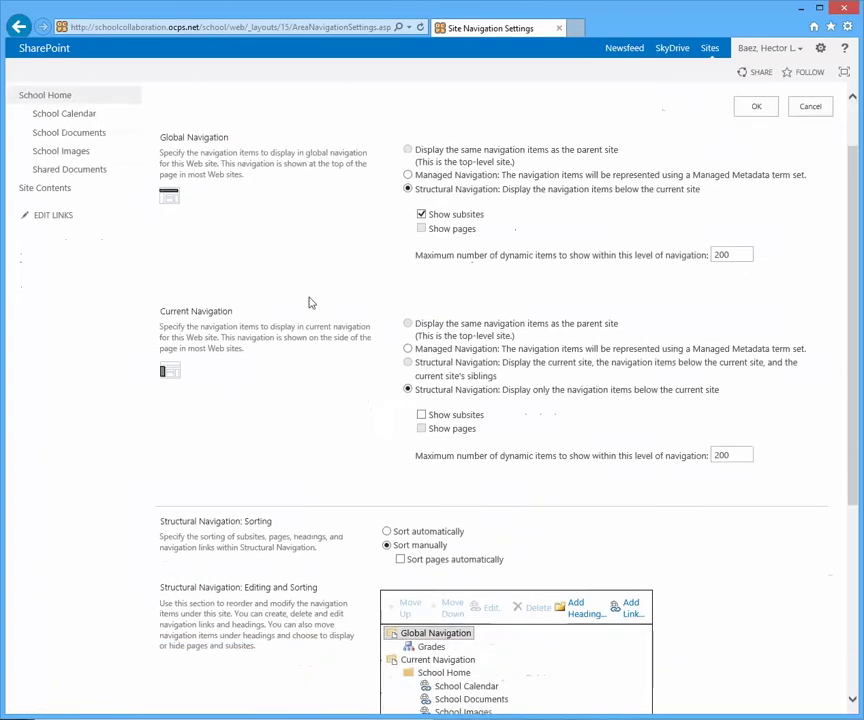
{"action": "scroll", "coordinate": [310, 302], "scroll_direction": "down", "scroll_amount": 3}
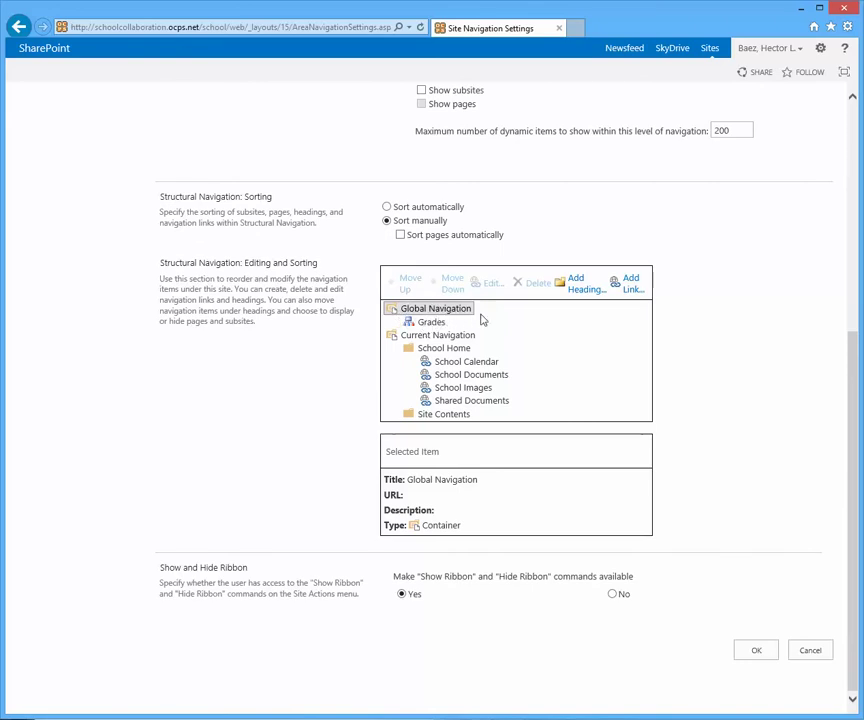
{"action": "left_click", "coordinate": [578, 292]}
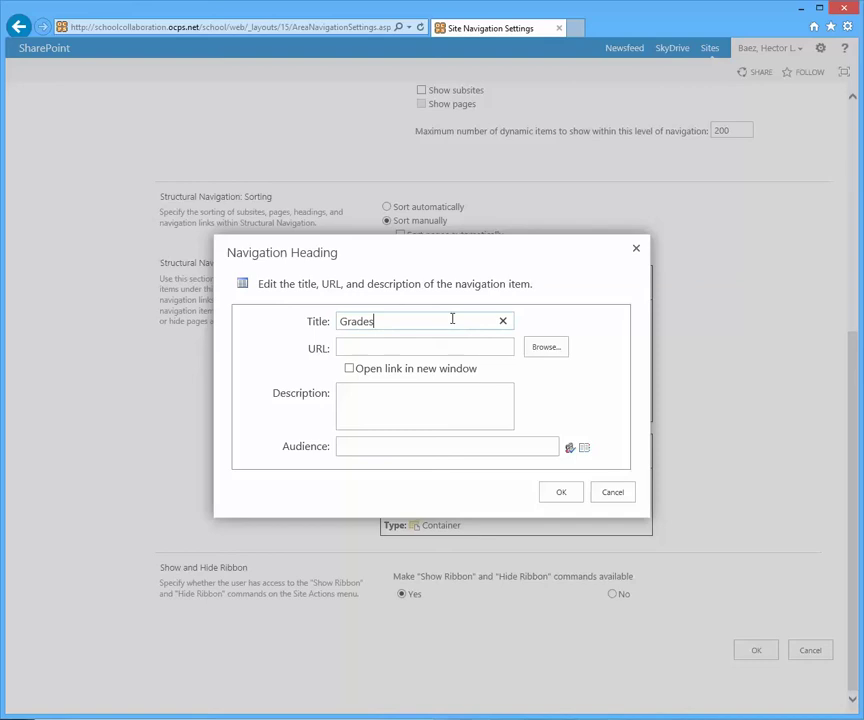
{"action": "left_click", "coordinate": [463, 400]}
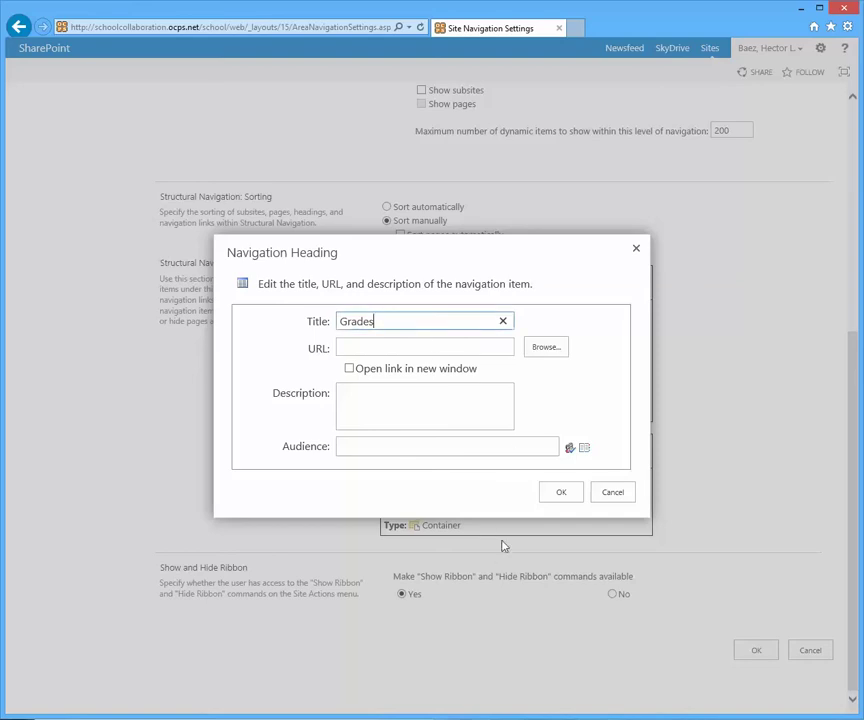
{"action": "left_click", "coordinate": [558, 497]}
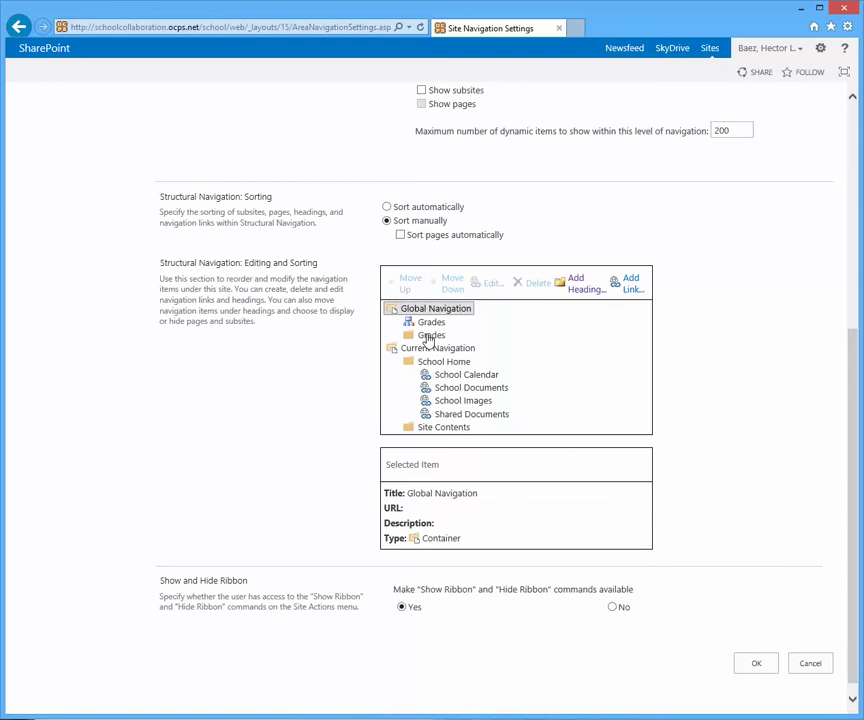
Step: Select the new Grades heading and copy the link address of the 1st Grade site from the existing Grades menu
{"action": "left_click", "coordinate": [428, 337]}
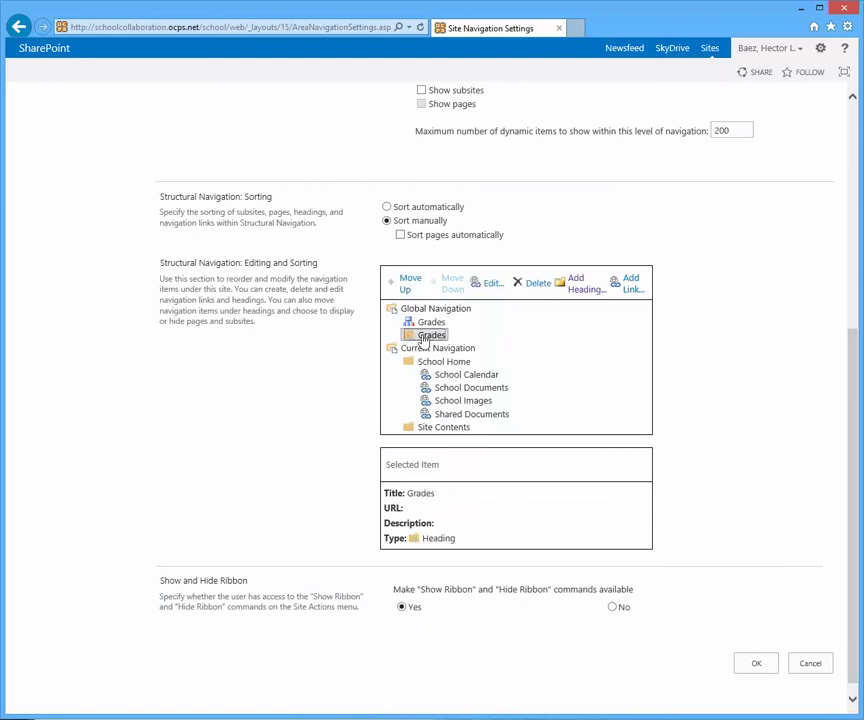
{"action": "scroll", "coordinate": [181, 382], "scroll_direction": "up", "scroll_amount": 5}
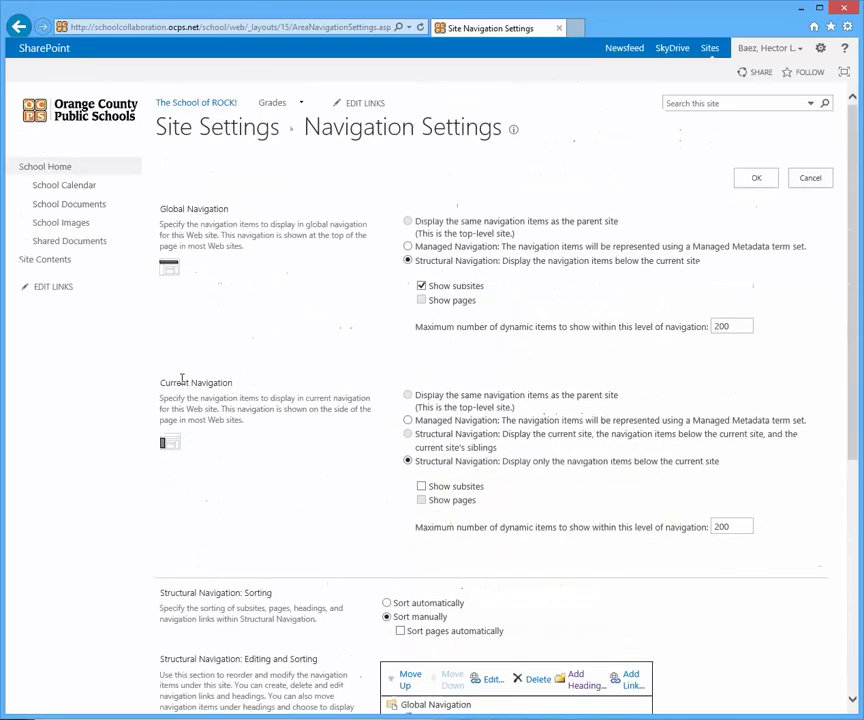
{"action": "mouse_move", "coordinate": [268, 108]}
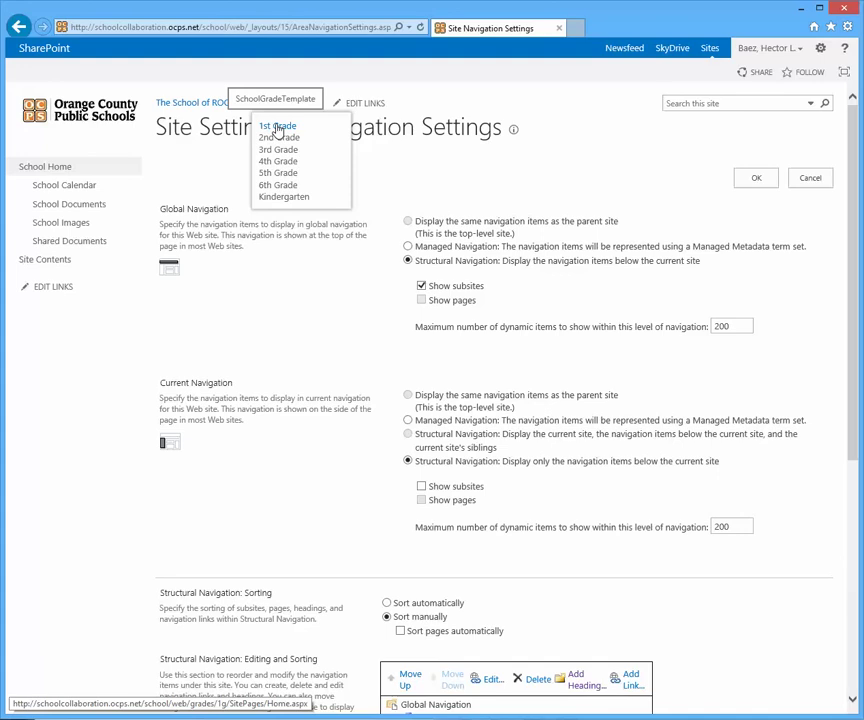
{"action": "right_click", "coordinate": [278, 130]}
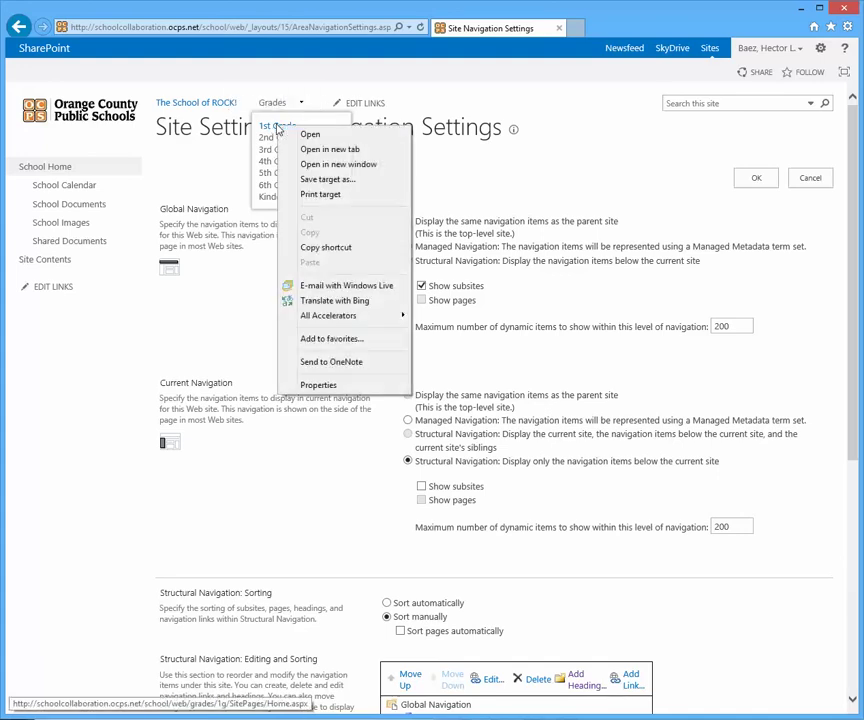
{"action": "left_click", "coordinate": [318, 250]}
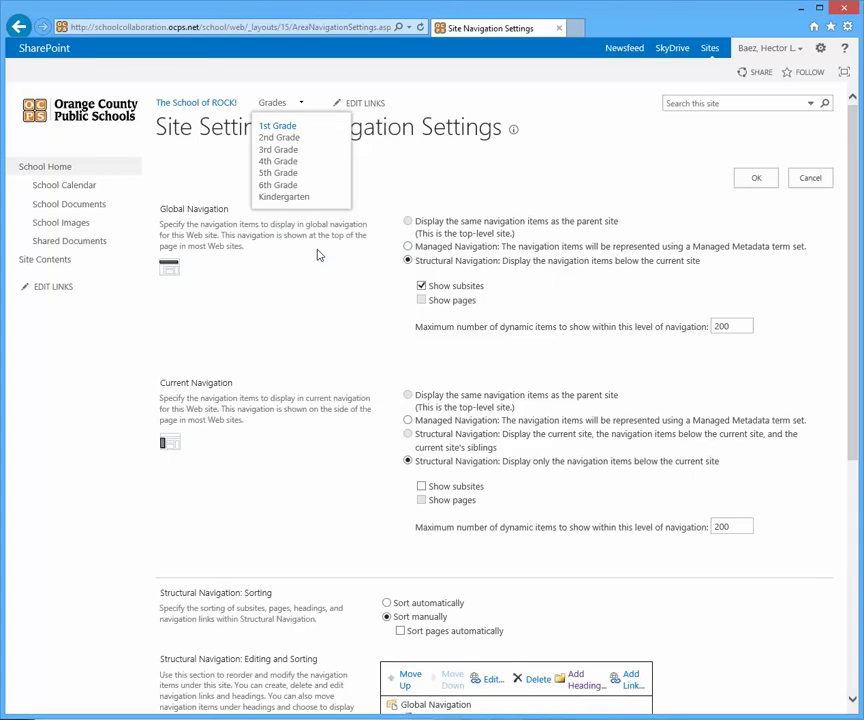
Step: Add a "1st Grade" link with the copied address under the Grades heading and save the navigation settings
{"action": "scroll", "coordinate": [341, 420], "scroll_direction": "down", "scroll_amount": 4}
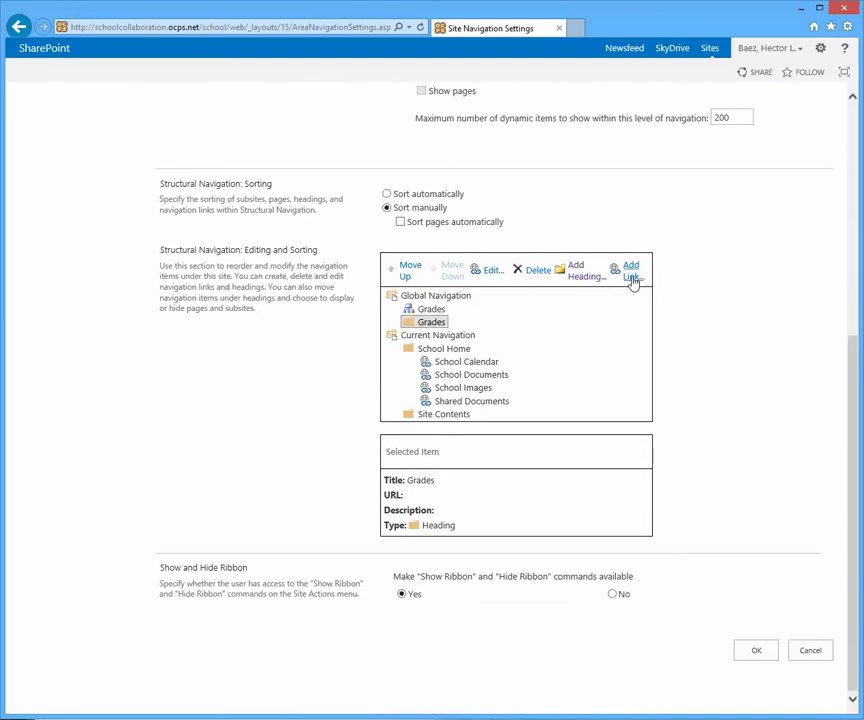
{"action": "left_click", "coordinate": [630, 280]}
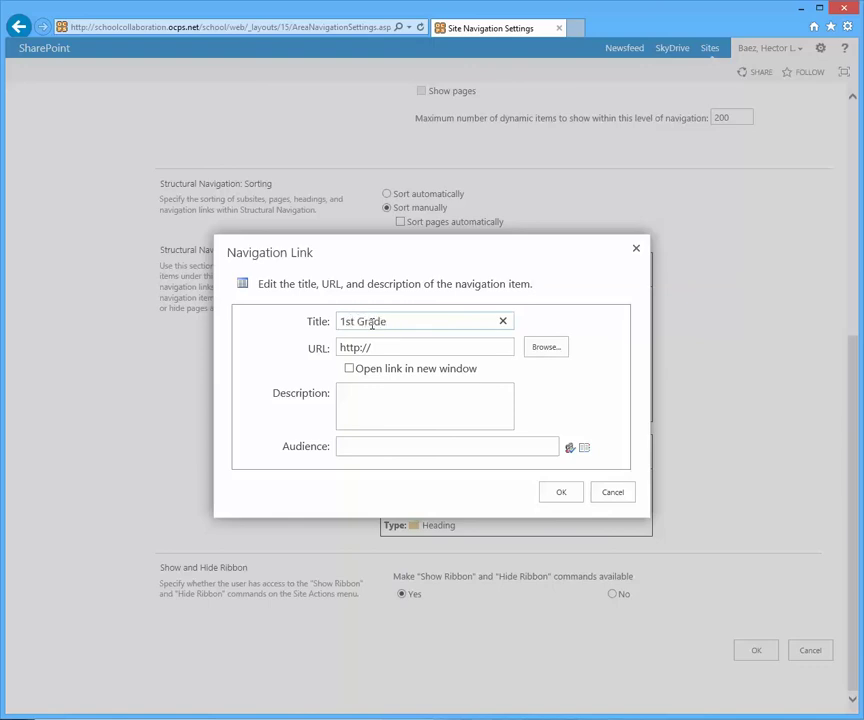
{"action": "key", "text": "Tab"}
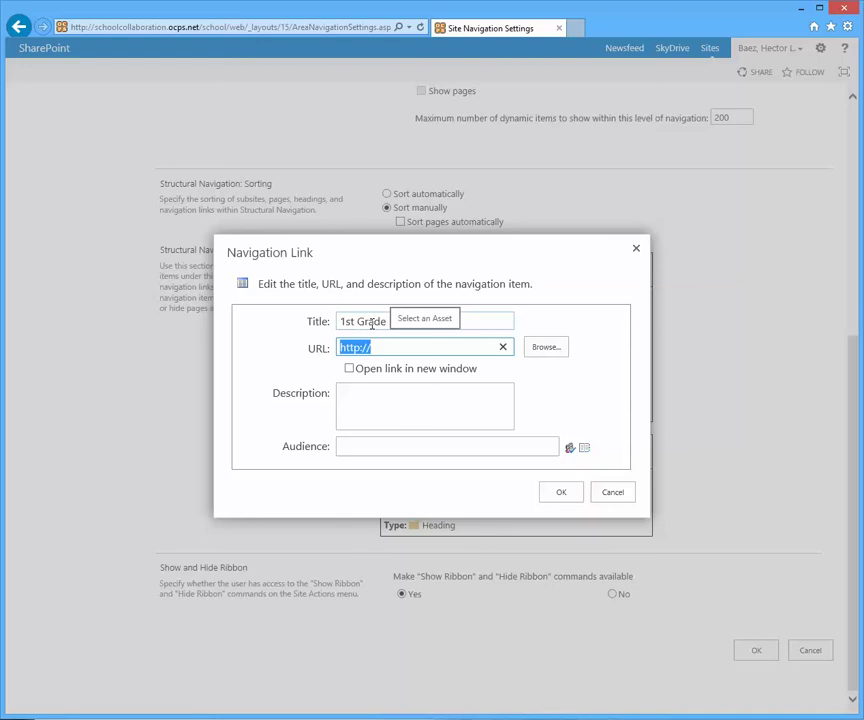
{"action": "left_click", "coordinate": [503, 348]}
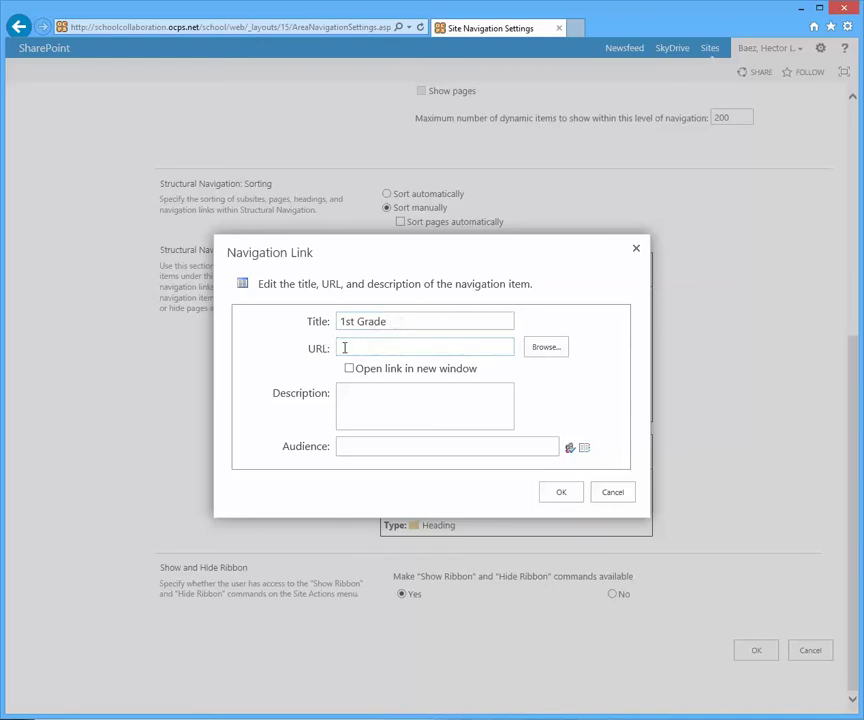
{"action": "right_click", "coordinate": [376, 347]}
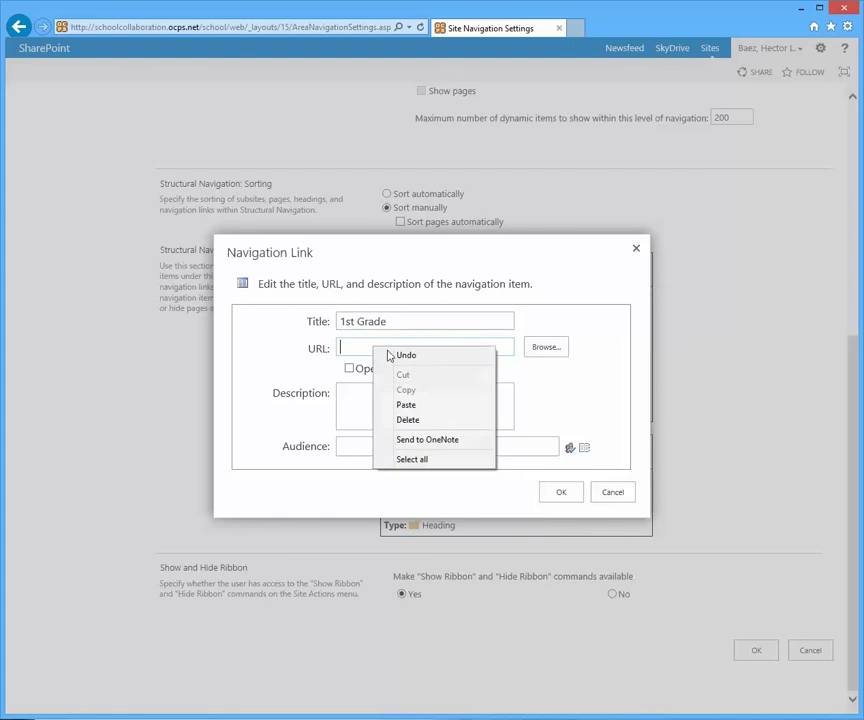
{"action": "left_click", "coordinate": [410, 404]}
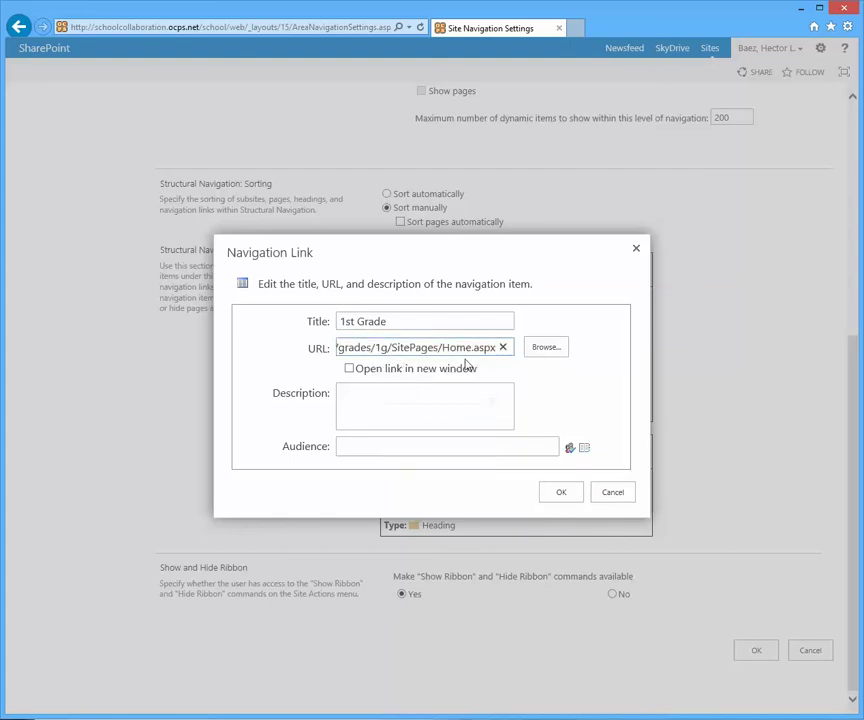
{"action": "left_click", "coordinate": [559, 493]}
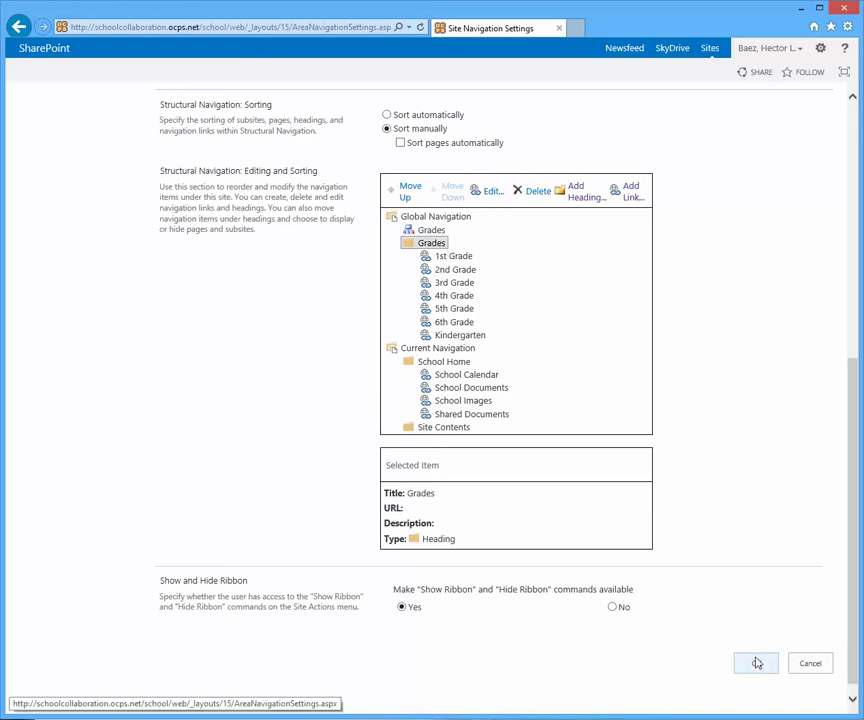
{"action": "left_click", "coordinate": [757, 666]}
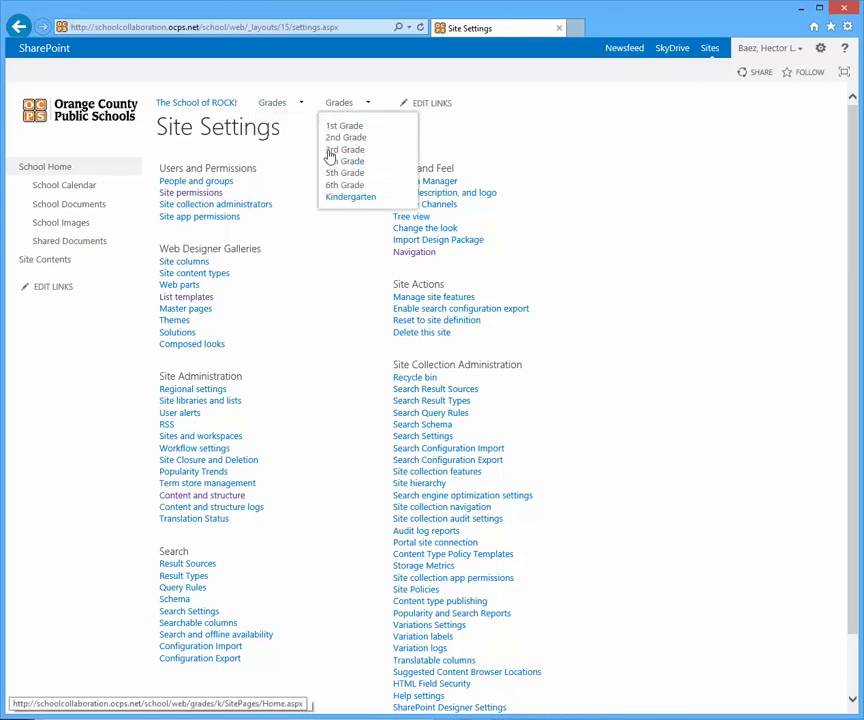
Step: Open the Grades subsite from the original Grades menu, compare it with the new Grades heading, and return to the school home page
{"action": "mouse_move", "coordinate": [287, 120]}
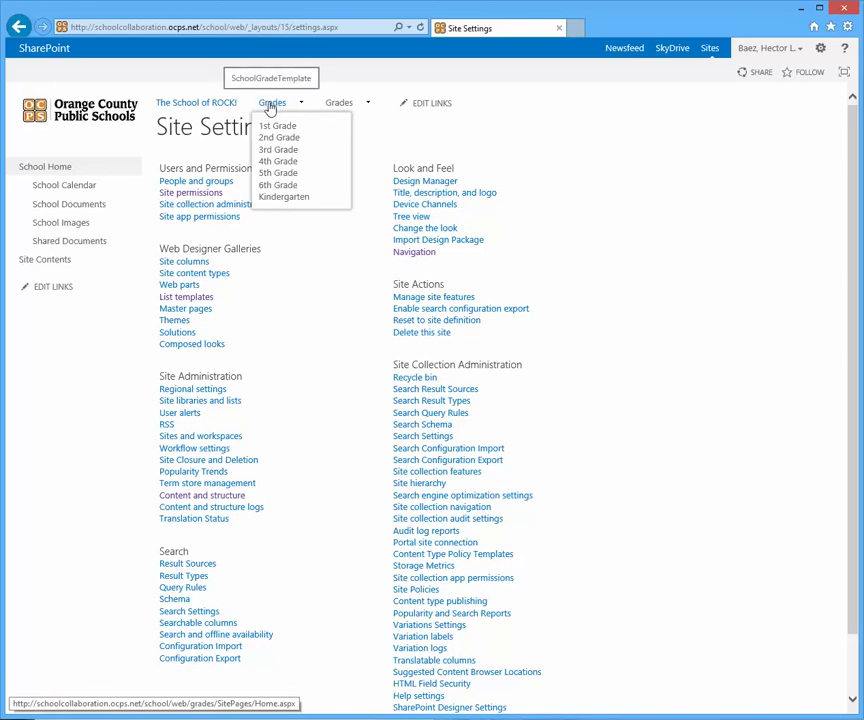
{"action": "left_click", "coordinate": [271, 104]}
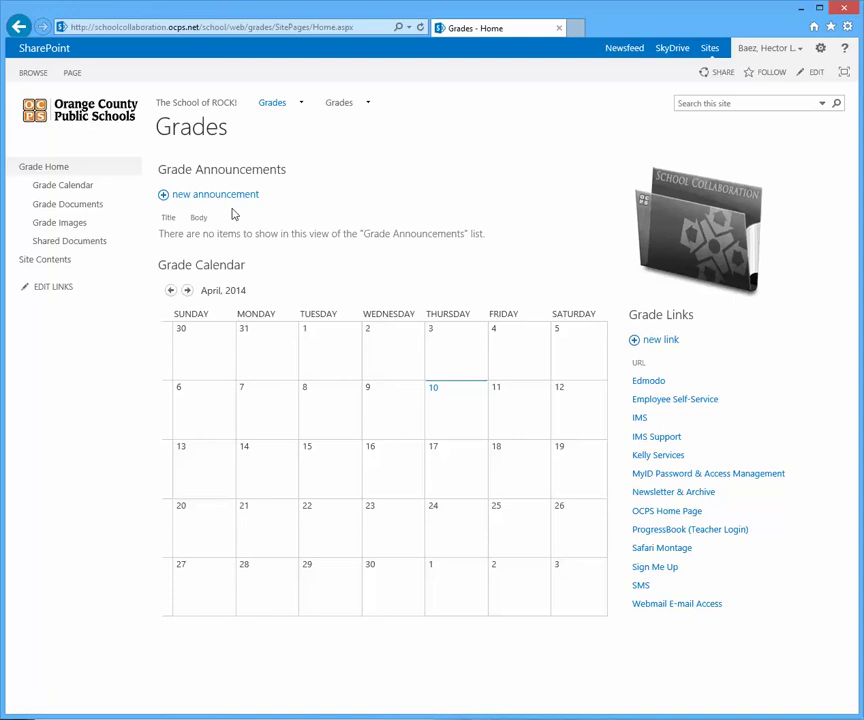
{"action": "mouse_move", "coordinate": [267, 120]}
{"action": "mouse_move", "coordinate": [343, 111]}
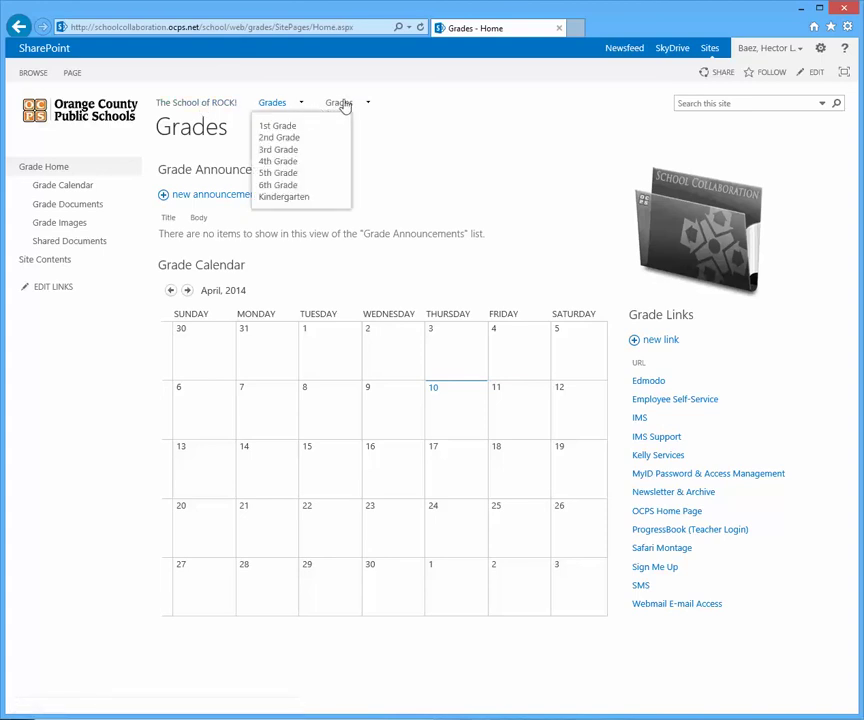
{"action": "left_click", "coordinate": [476, 167]}
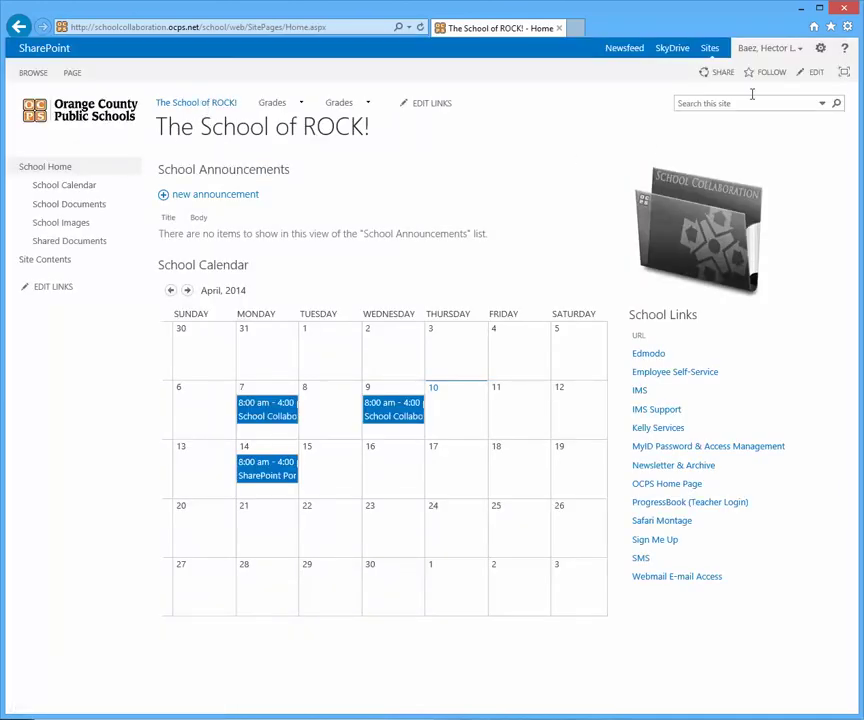
Step: Reopen the site's navigation settings and hide the Grades sub-site entry under Global Navigation
{"action": "left_click", "coordinate": [819, 50]}
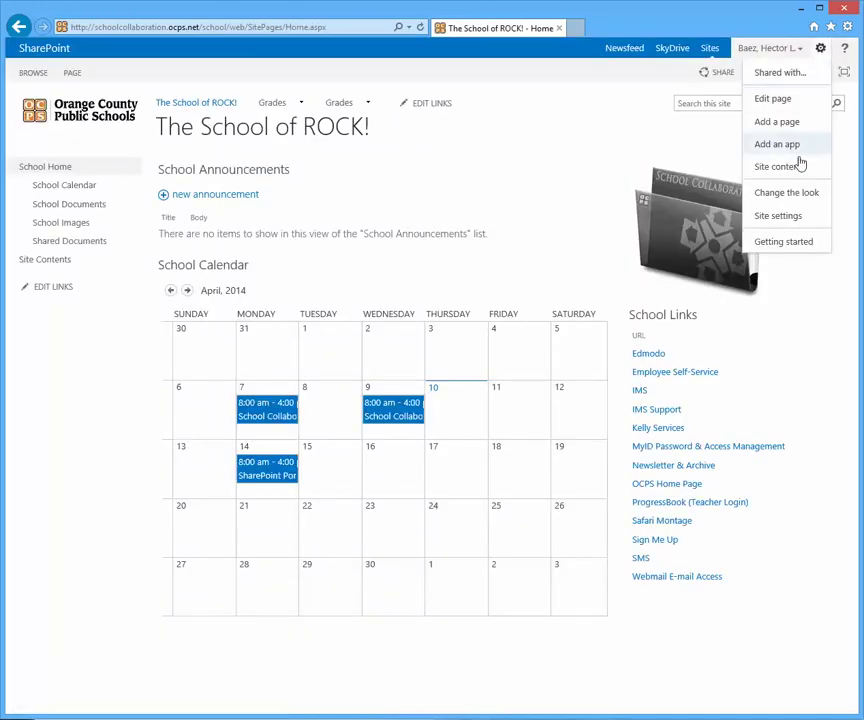
{"action": "left_click", "coordinate": [772, 220]}
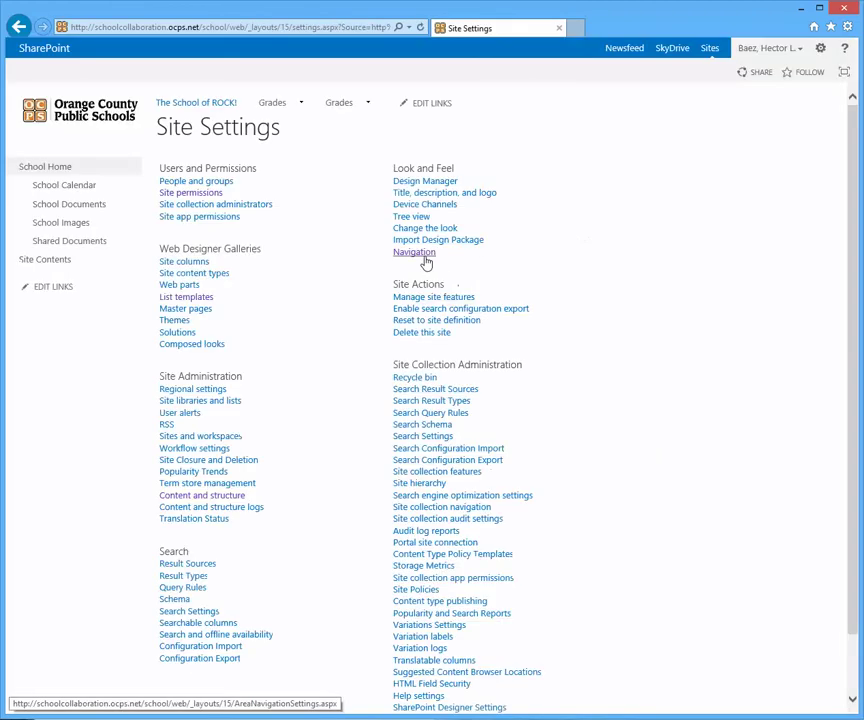
{"action": "left_click", "coordinate": [423, 262]}
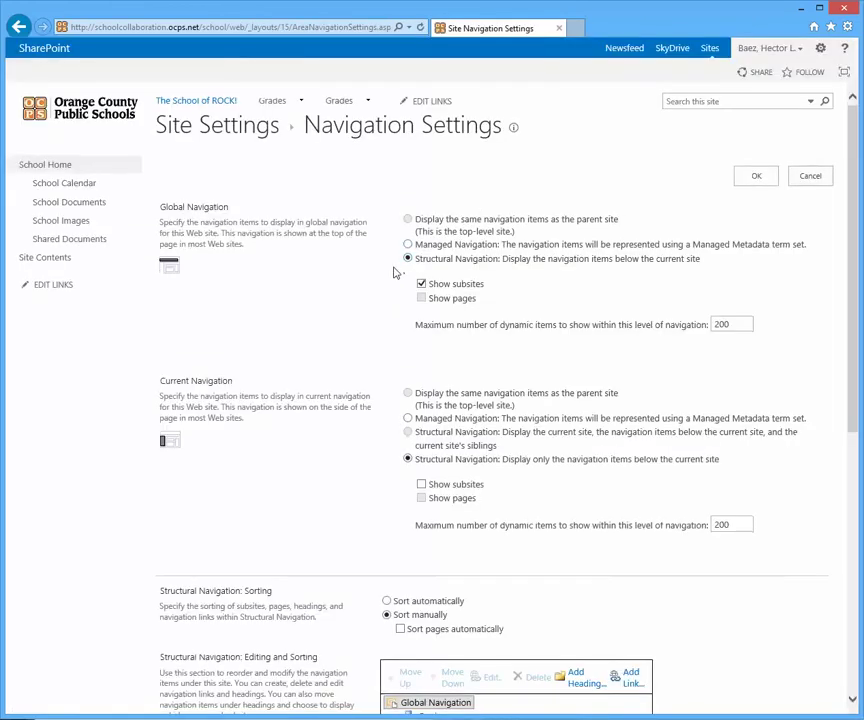
{"action": "scroll", "coordinate": [363, 303], "scroll_direction": "down", "scroll_amount": 5}
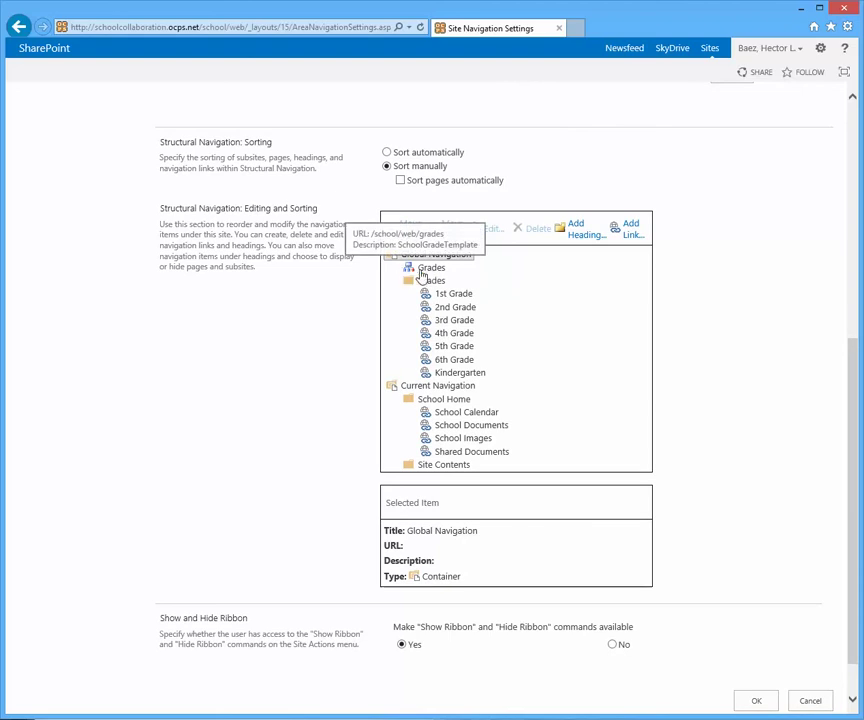
{"action": "left_click", "coordinate": [426, 272]}
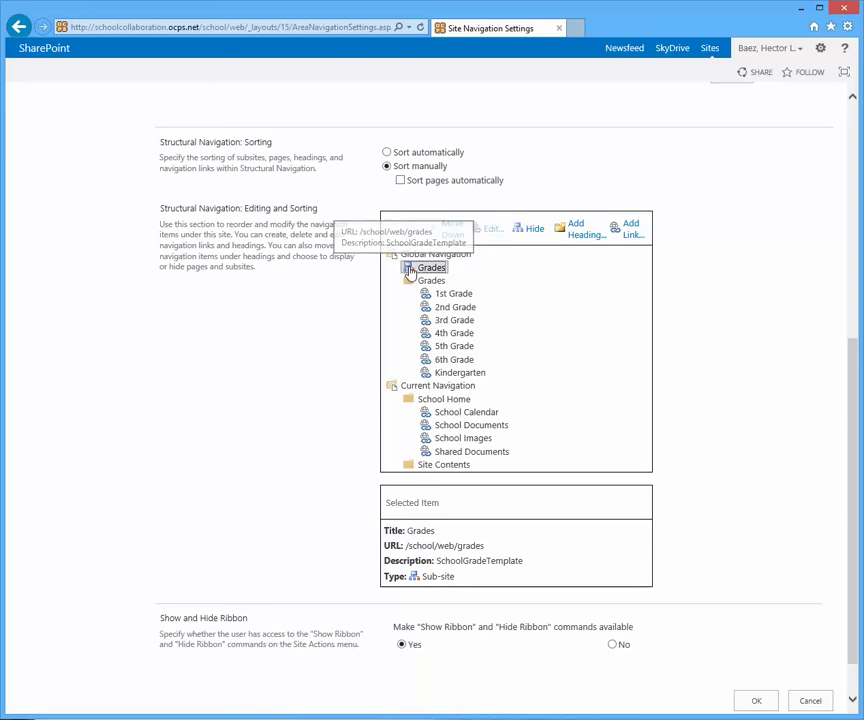
{"action": "left_click", "coordinate": [535, 231]}
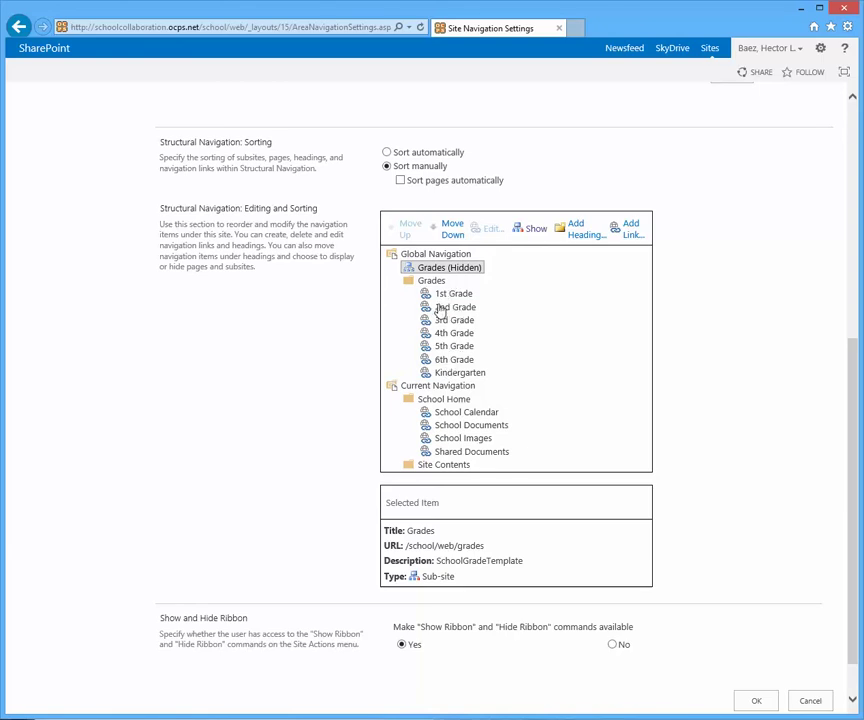
Step: Move the Kindergarten link above 1st Grade under the Grades heading, save the navigation settings, and check the Grades menu
{"action": "left_click", "coordinate": [461, 374]}
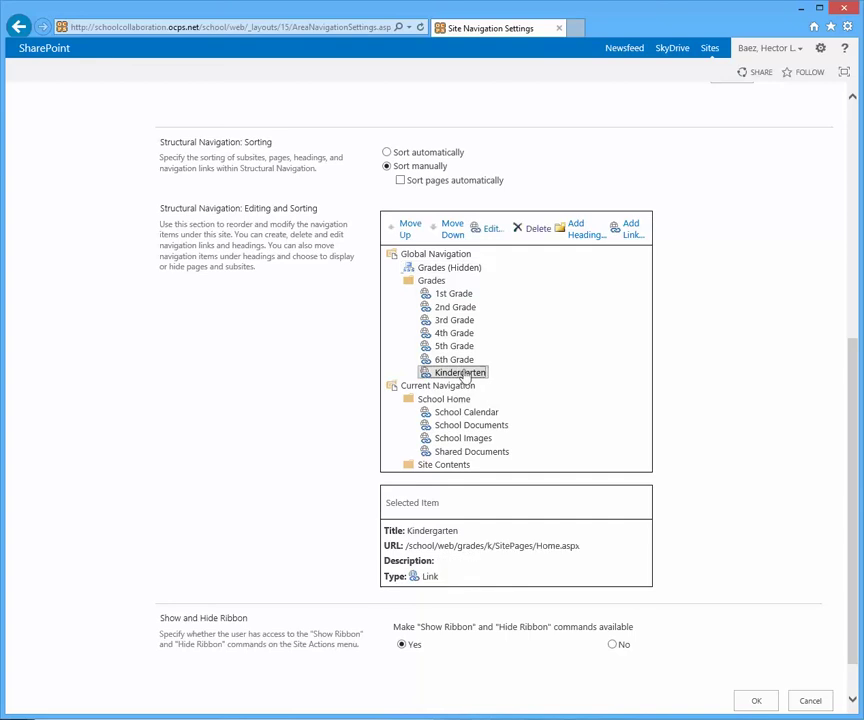
{"action": "left_click", "coordinate": [407, 229]}
{"action": "left_click", "coordinate": [407, 229]}
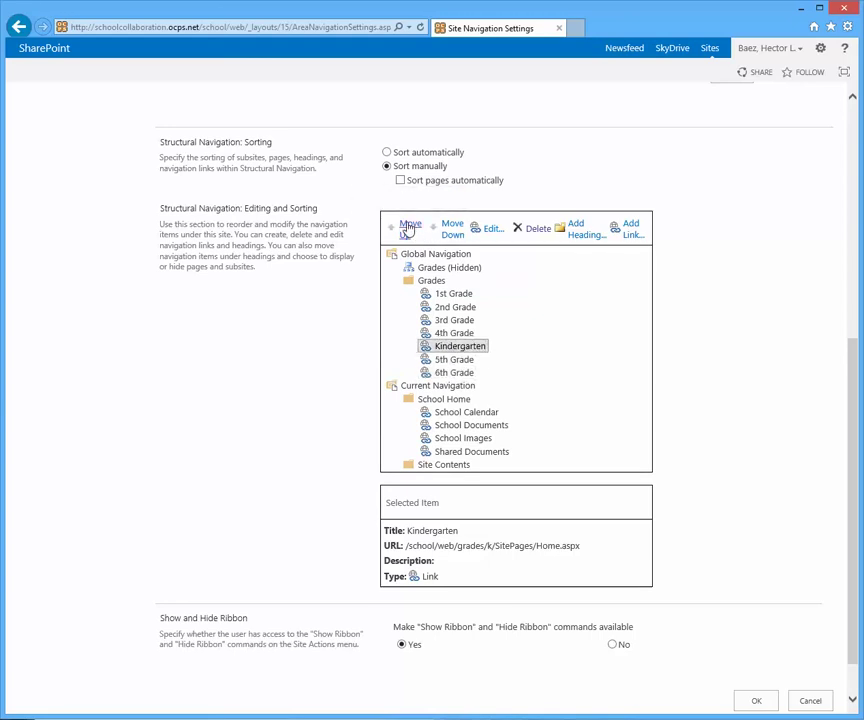
{"action": "left_click", "coordinate": [407, 229]}
{"action": "left_click", "coordinate": [407, 229]}
{"action": "left_click", "coordinate": [407, 229]}
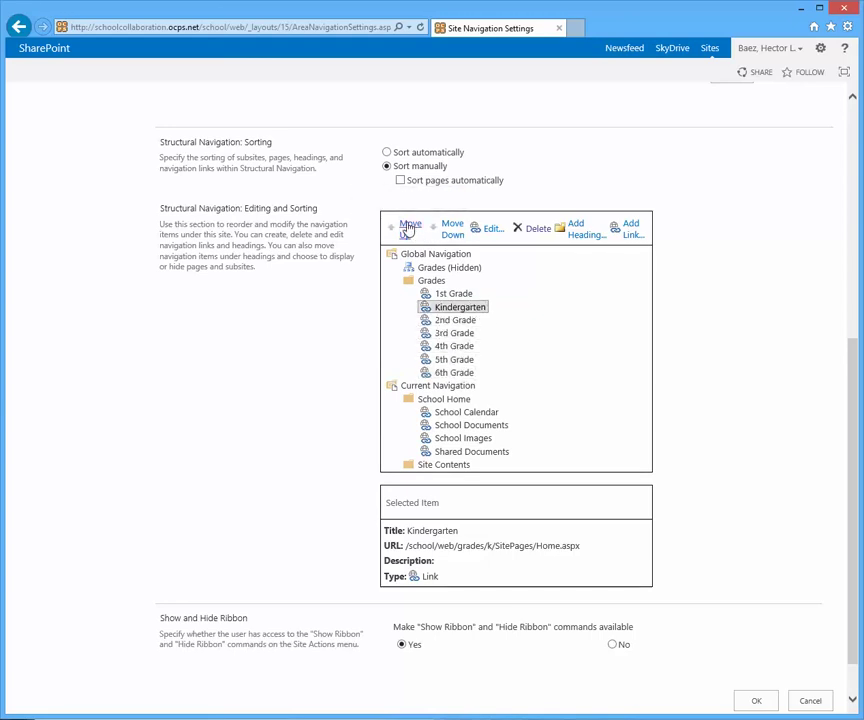
{"action": "left_click", "coordinate": [407, 229]}
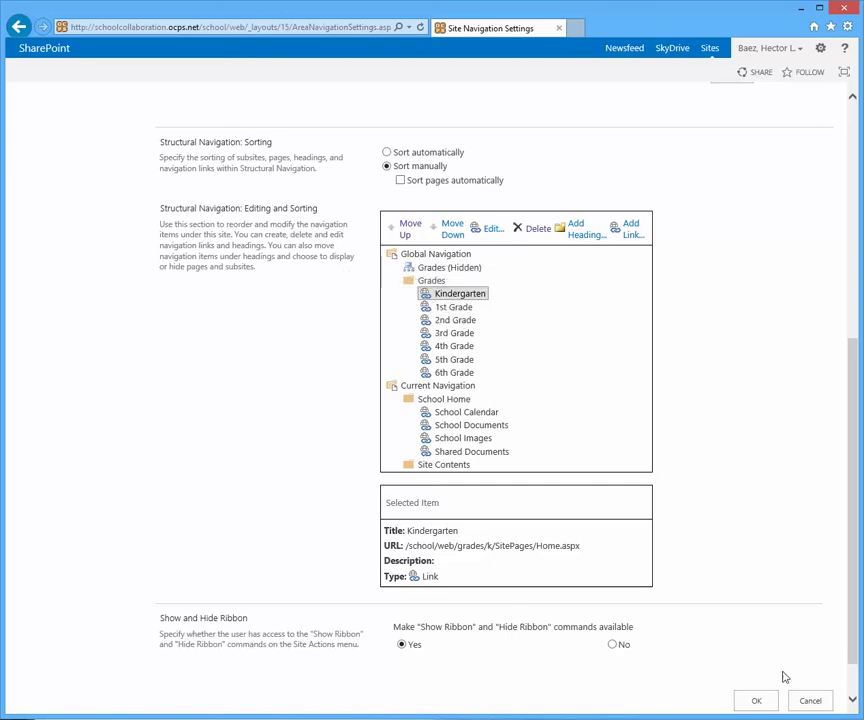
{"action": "left_click", "coordinate": [755, 699]}
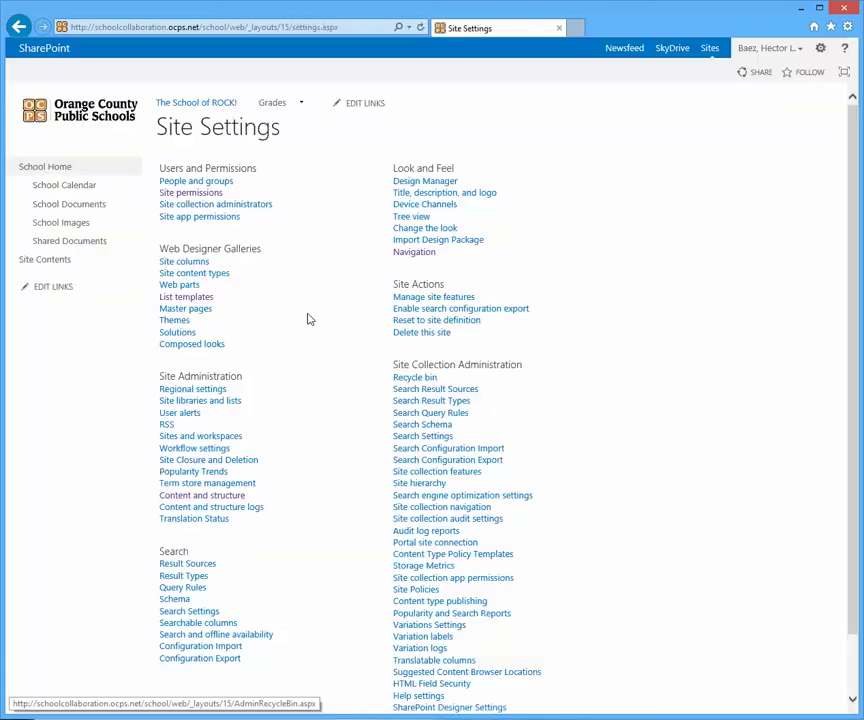
{"action": "mouse_move", "coordinate": [285, 108]}
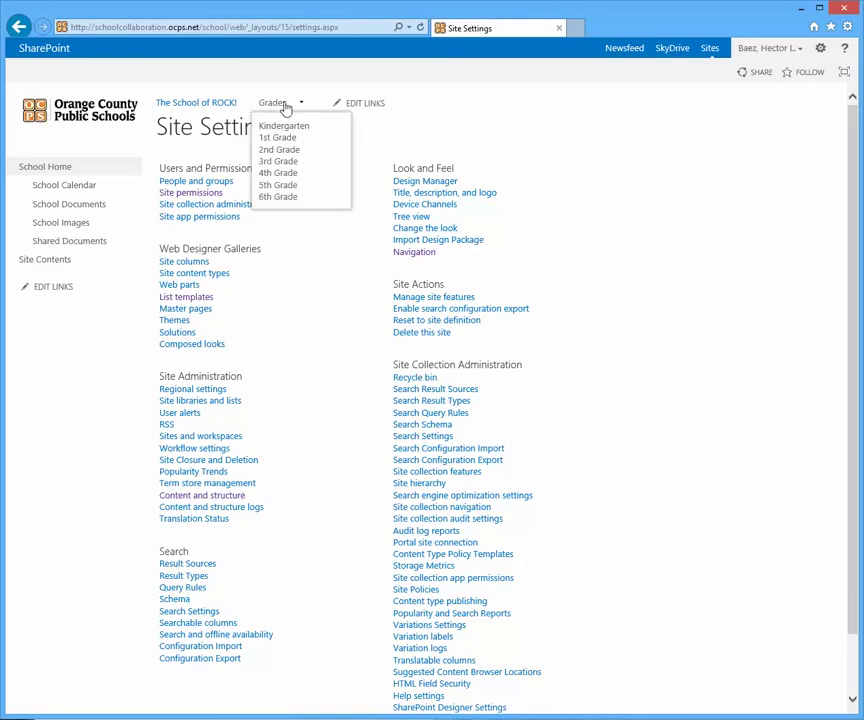